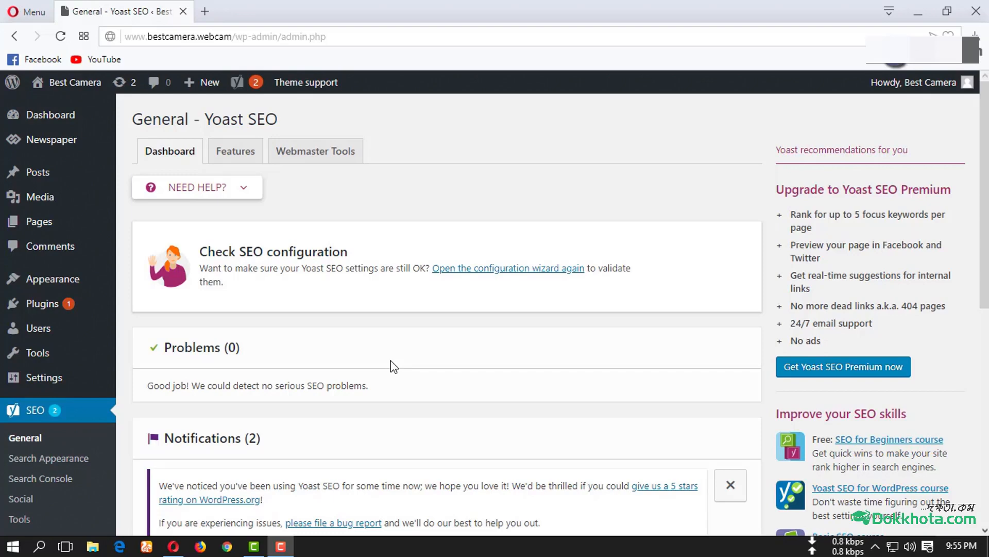
Step: Review the webmaster verification code fields in Yoast SEO's General settings and open the plugin's Search Console settings
scroll(391, 360, "down", 1)
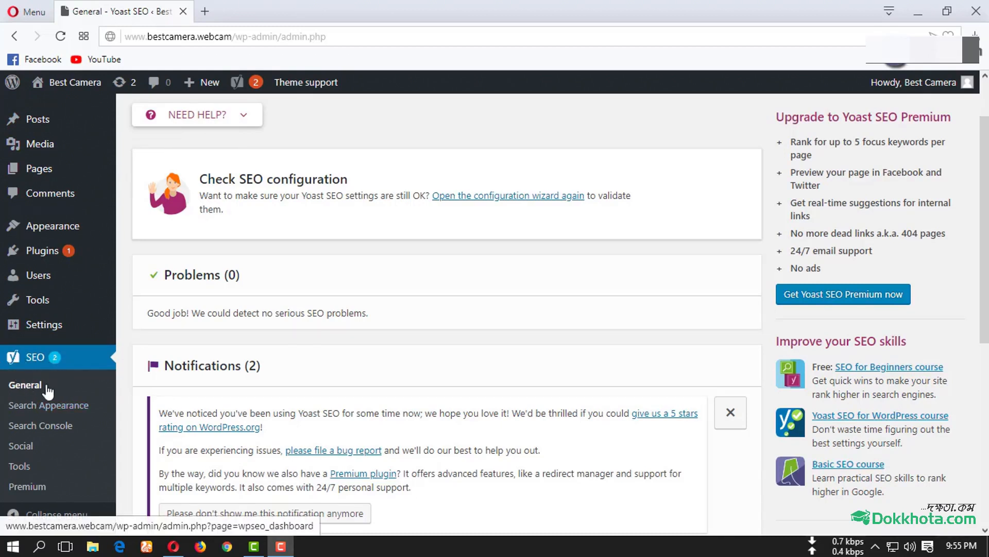
left_click(66, 391)
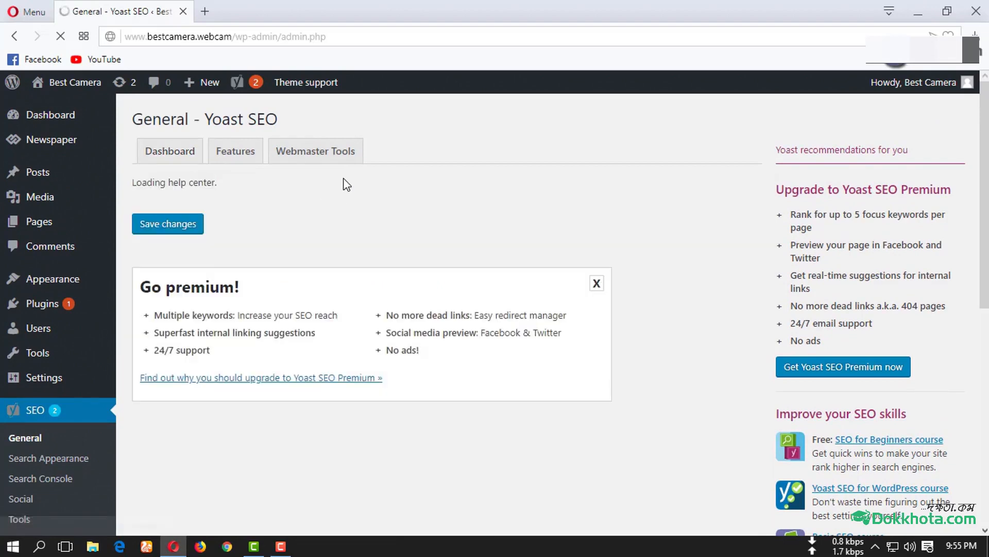
left_click(328, 154)
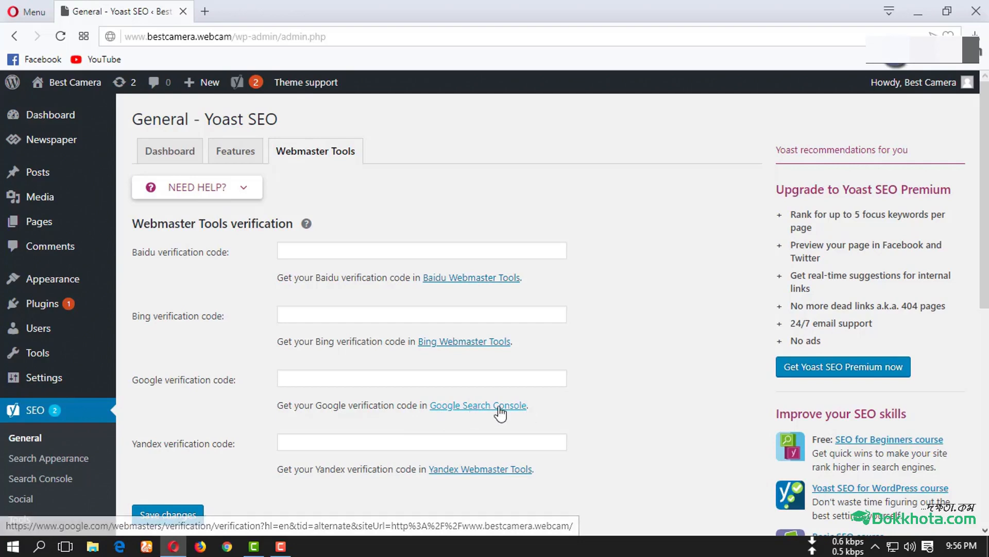
scroll(441, 318, "down", 1)
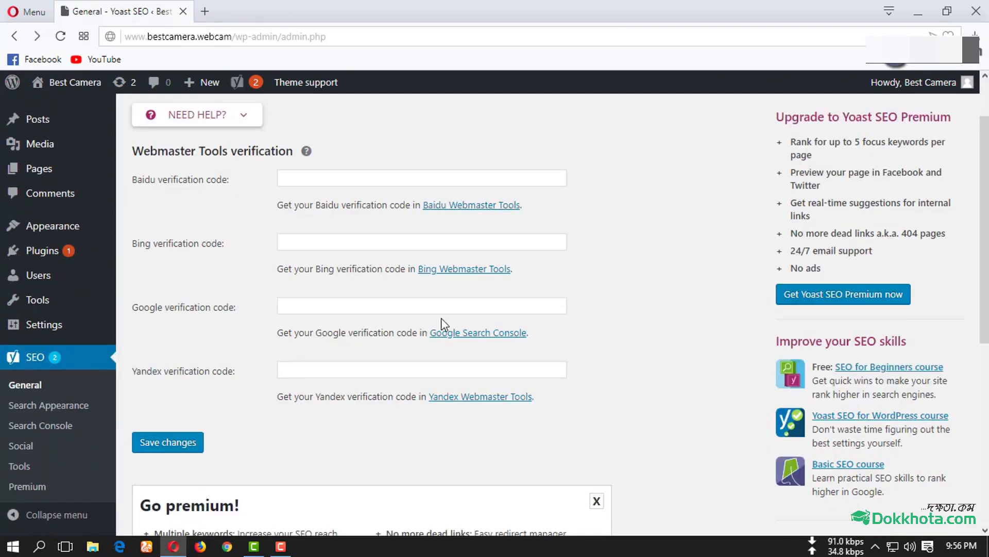
left_click(50, 426)
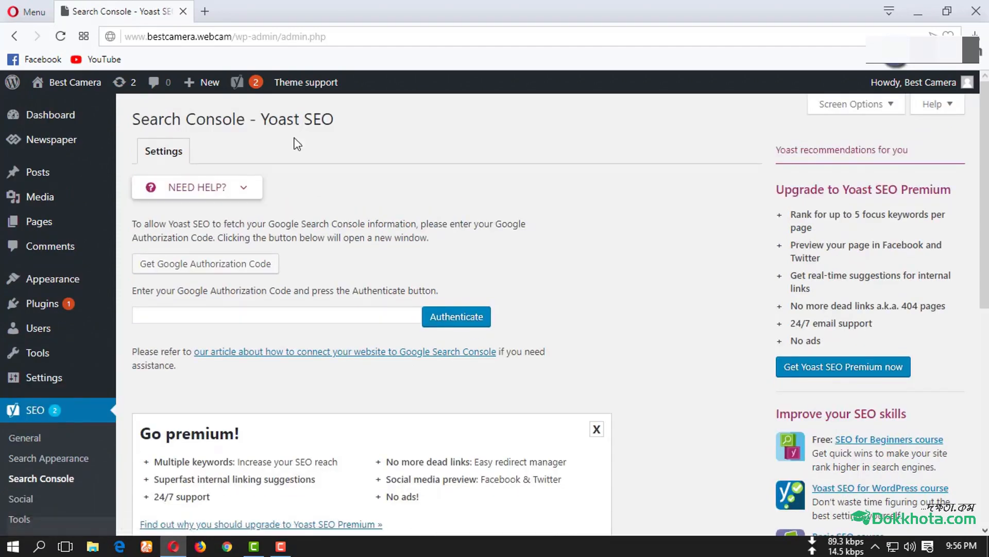
Step: Search the web for "webmaster tools" in a new browser tab and open the Google Search Console home result
left_click(206, 12)
left_click(423, 125)
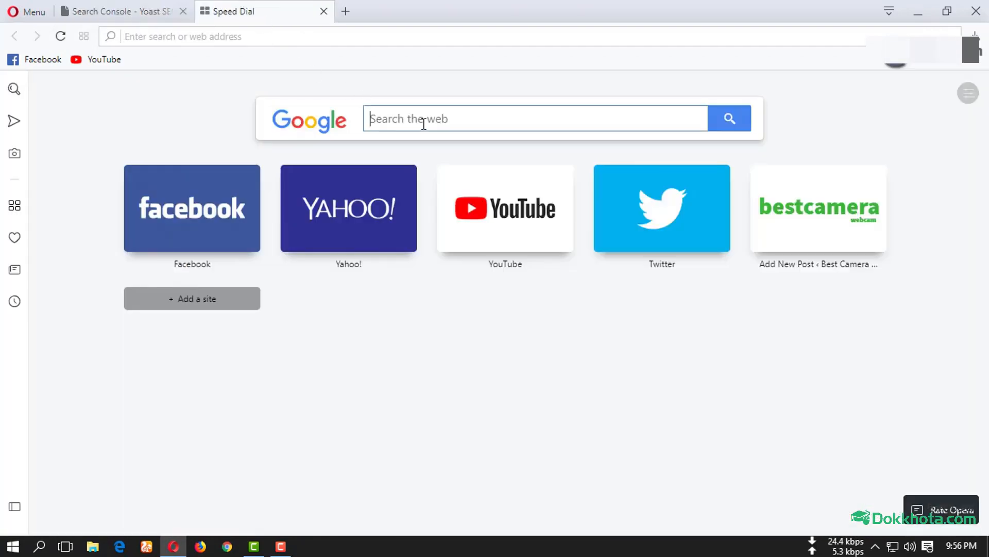
type("web")
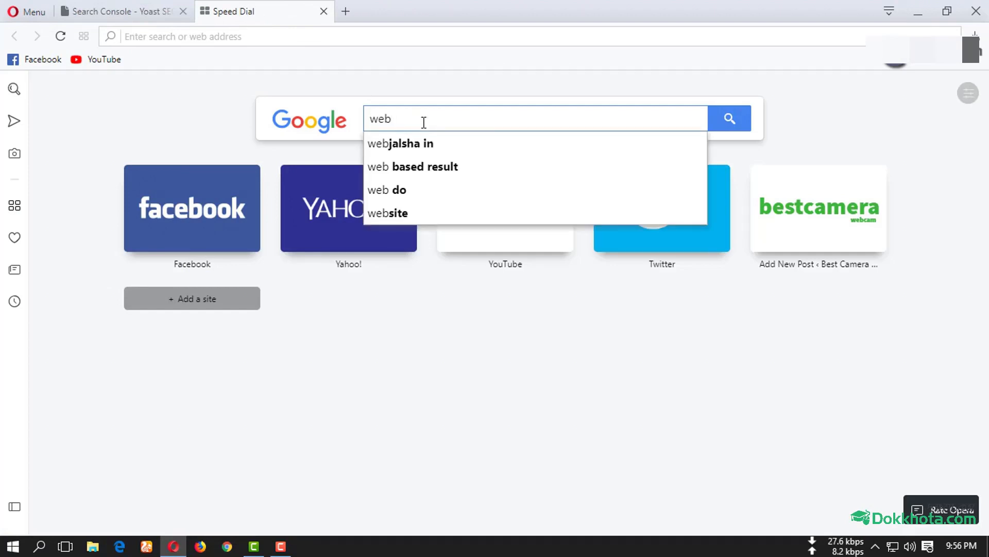
type("master")
left_click(419, 144)
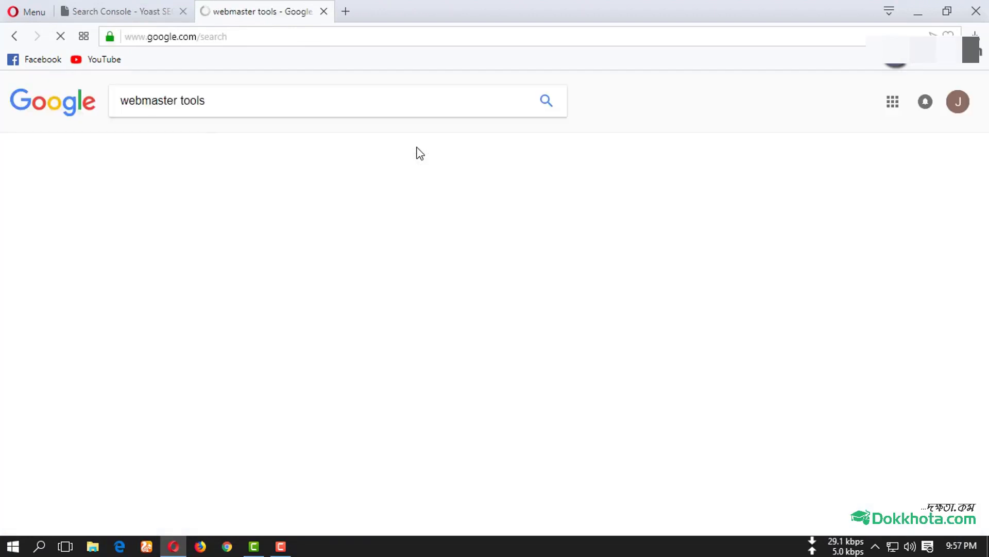
scroll(276, 258, "down", 3)
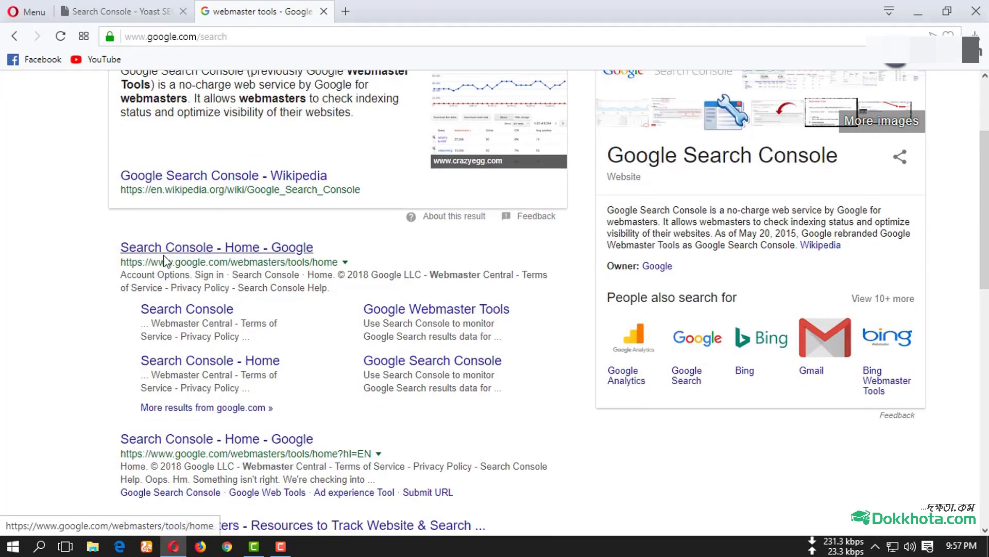
left_click(172, 249)
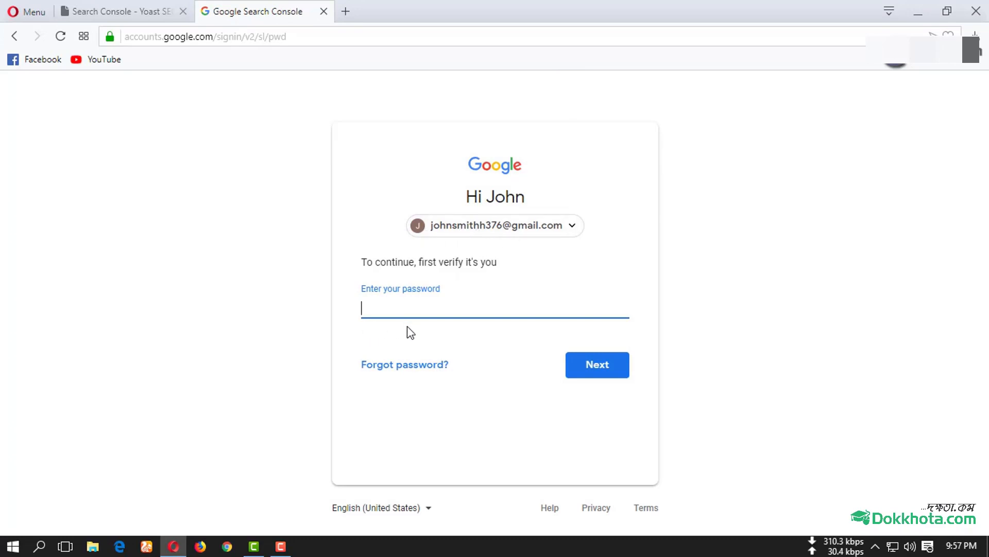
Step: Sign in to Search Console with the Google account password and dismiss the offer to save it
type("•••••••")
key("Return")
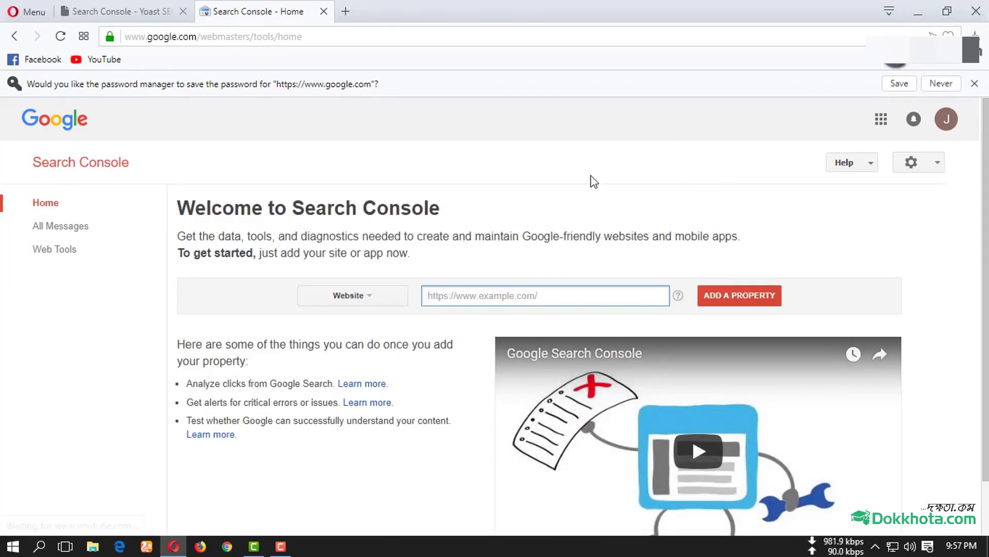
left_click(974, 83)
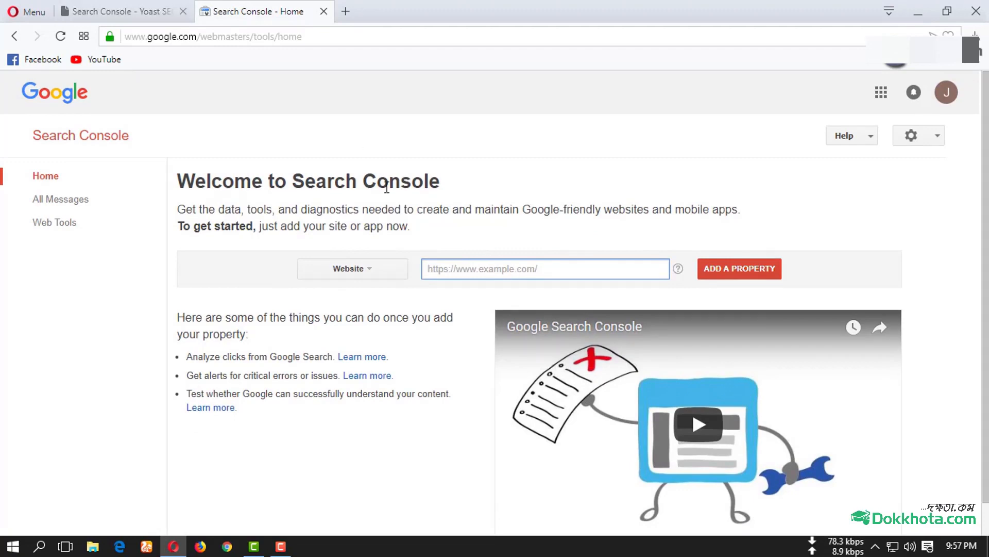
left_click(102, 7)
left_click_drag(232, 36, 73, 58)
key("ctrl+c")
left_click(258, 12)
left_click(523, 275)
key("ctrl+v")
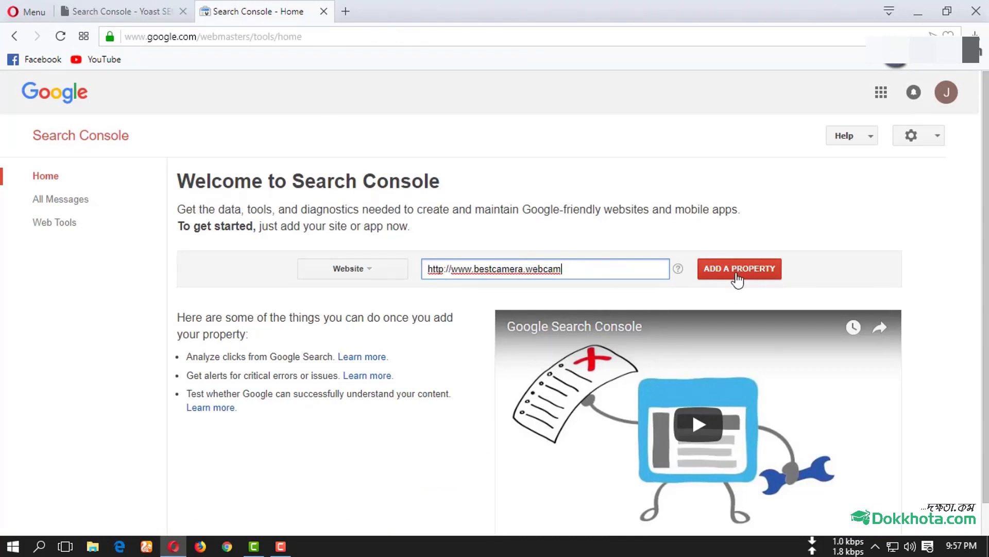
Step: Choose Website as the property type and add the property to Search Console
left_click(360, 276)
left_click(360, 276)
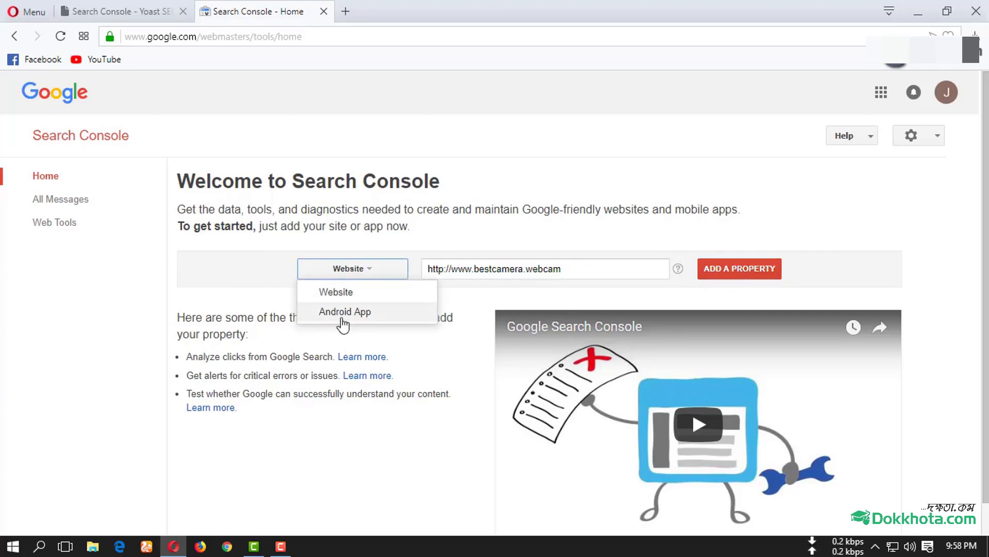
left_click(340, 293)
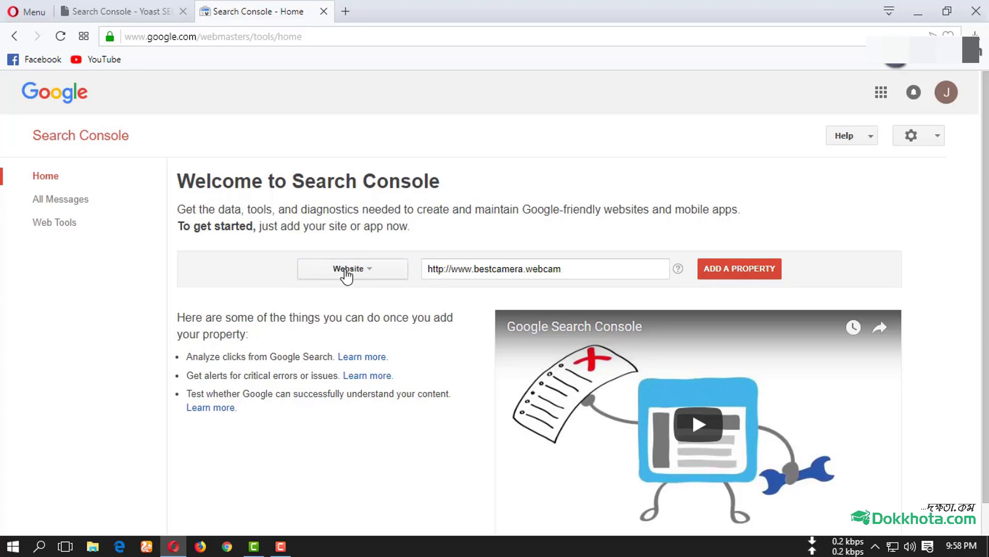
left_click(740, 272)
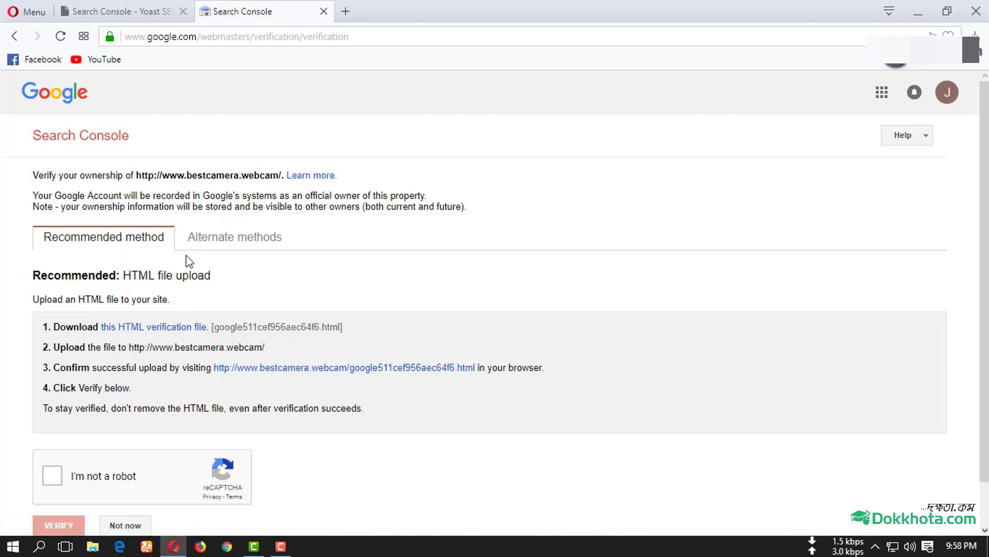
Step: Choose the HTML tag option among the alternate ownership verification methods
scroll(123, 365, "down", 1)
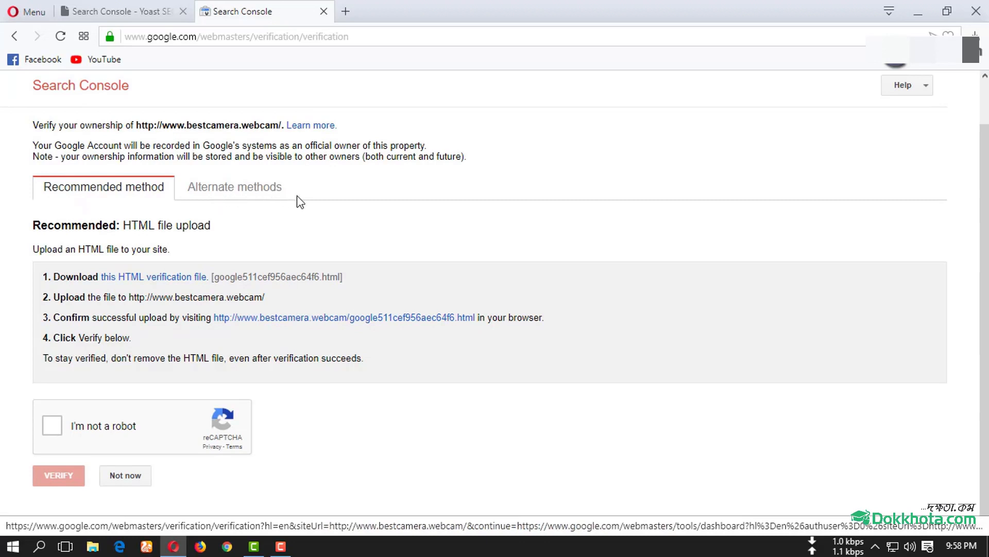
left_click(253, 190)
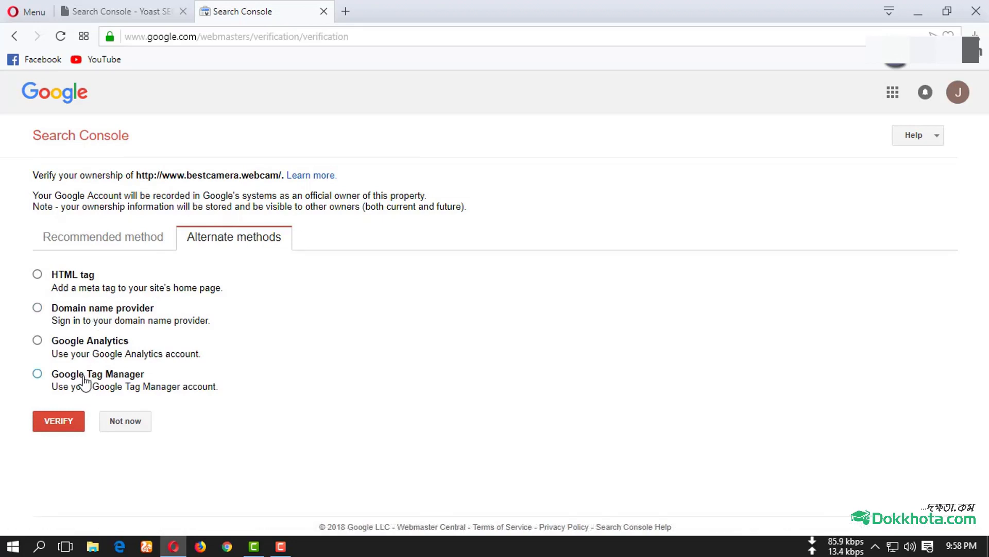
left_click(38, 275)
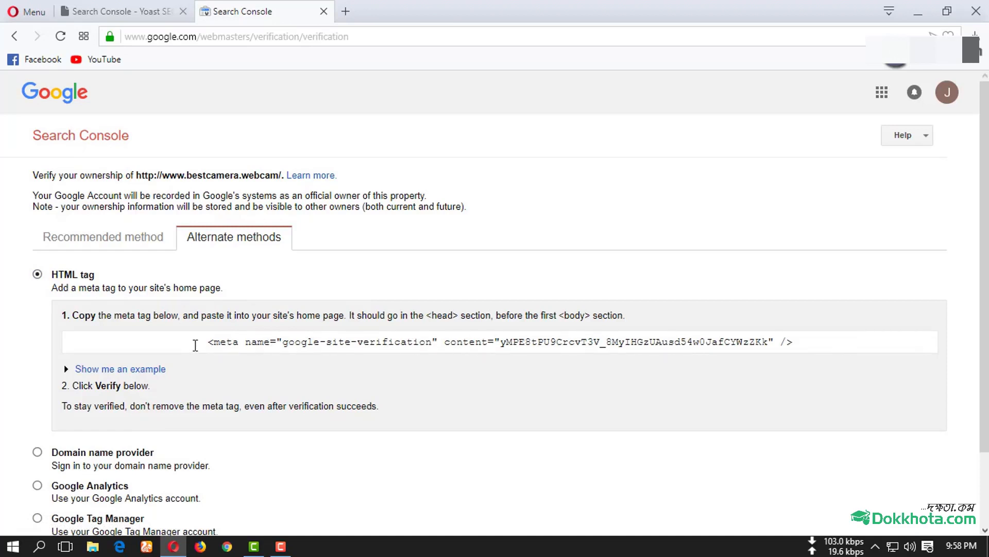
Step: Copy the complete google-site-verification meta tag
left_click_drag(204, 342, 819, 337)
left_click(569, 348)
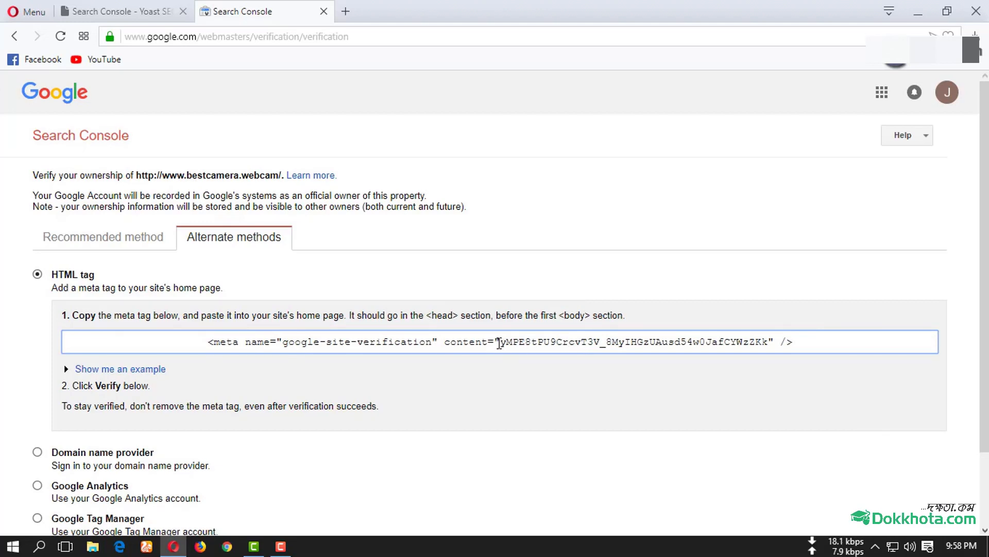
left_click_drag(499, 343, 767, 343)
left_click(750, 344)
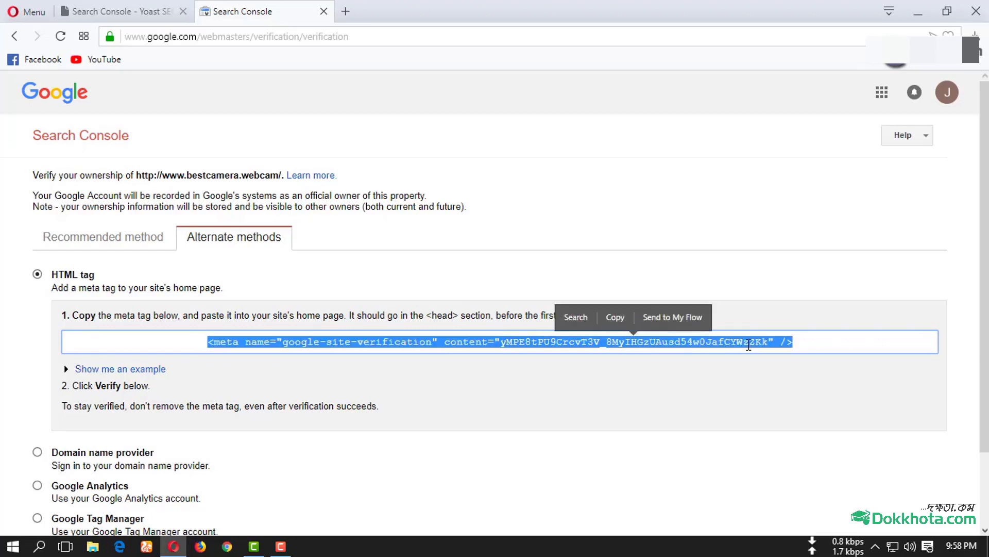
left_click(750, 344)
left_click_drag(768, 341, 505, 349)
left_click(615, 318)
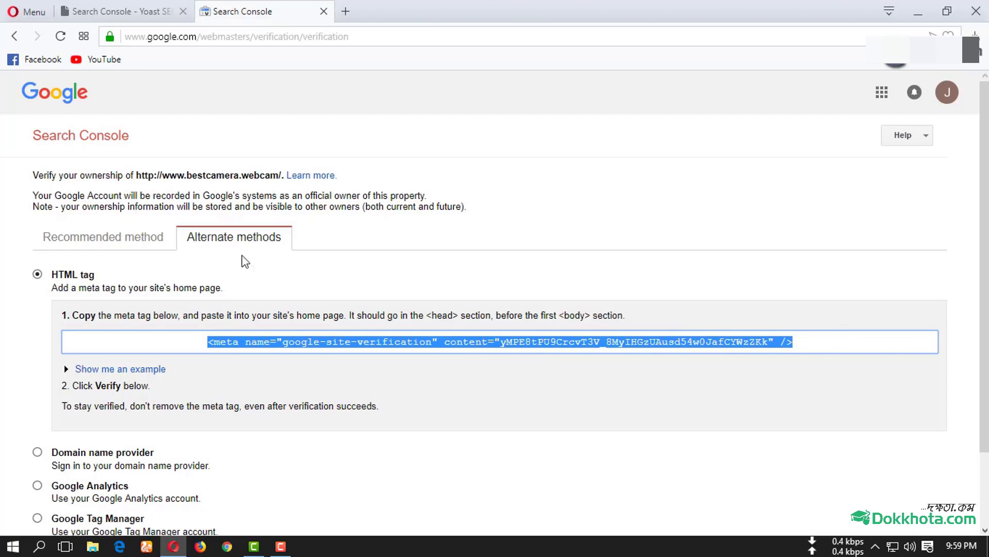
Step: Paste the meta tag into the web search field of a new tab and cut only the verification code from its content attribute
left_click(344, 10)
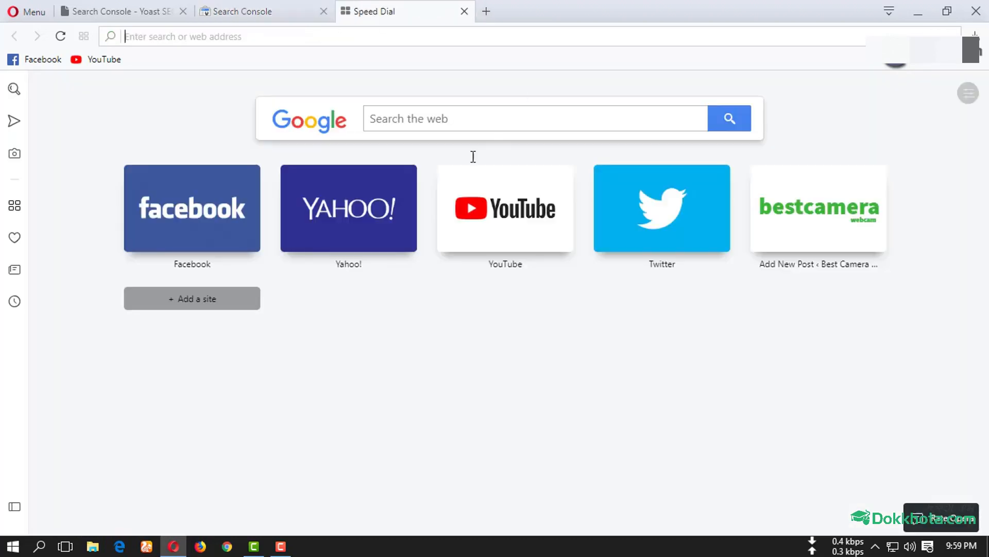
right_click(427, 114)
left_click(473, 196)
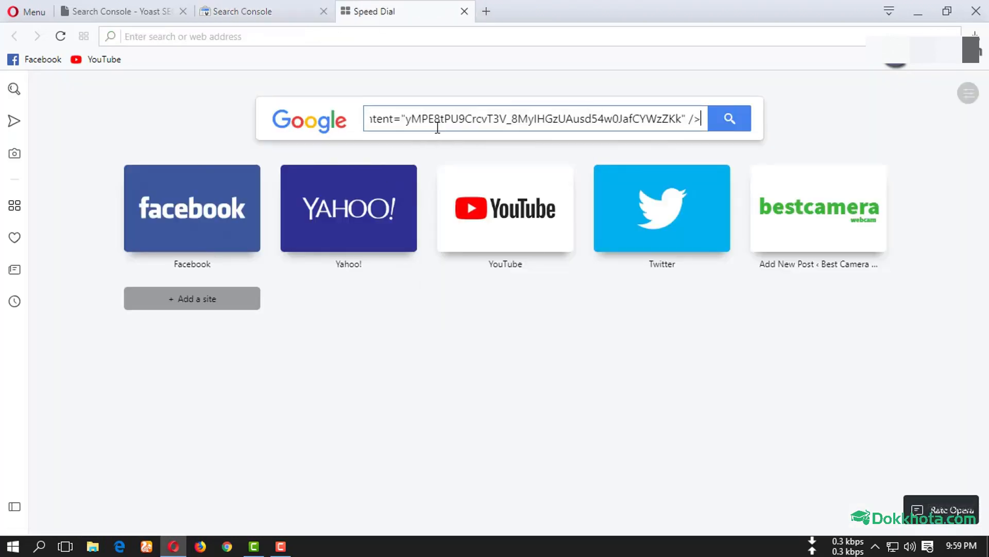
key("Home")
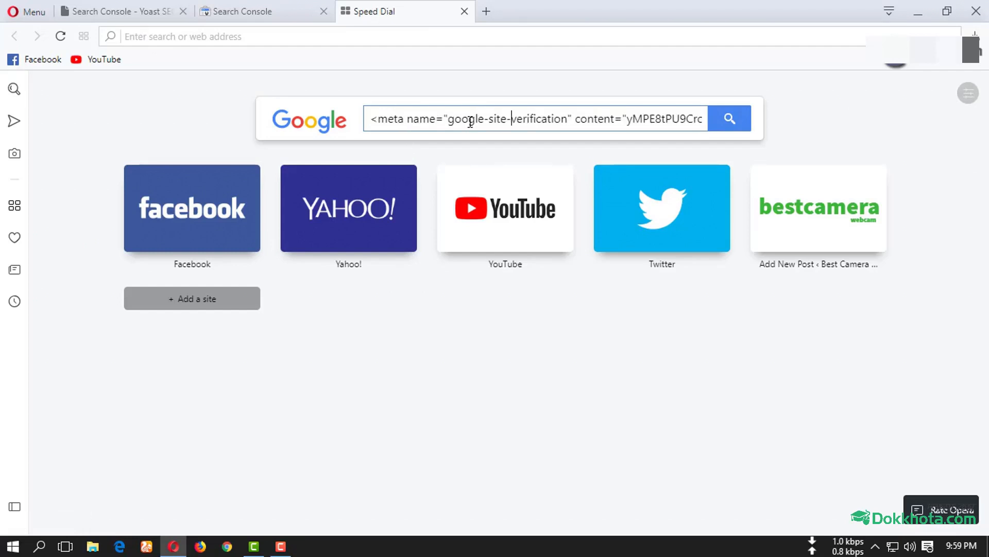
left_click_drag(470, 122, 727, 125)
left_click(465, 119)
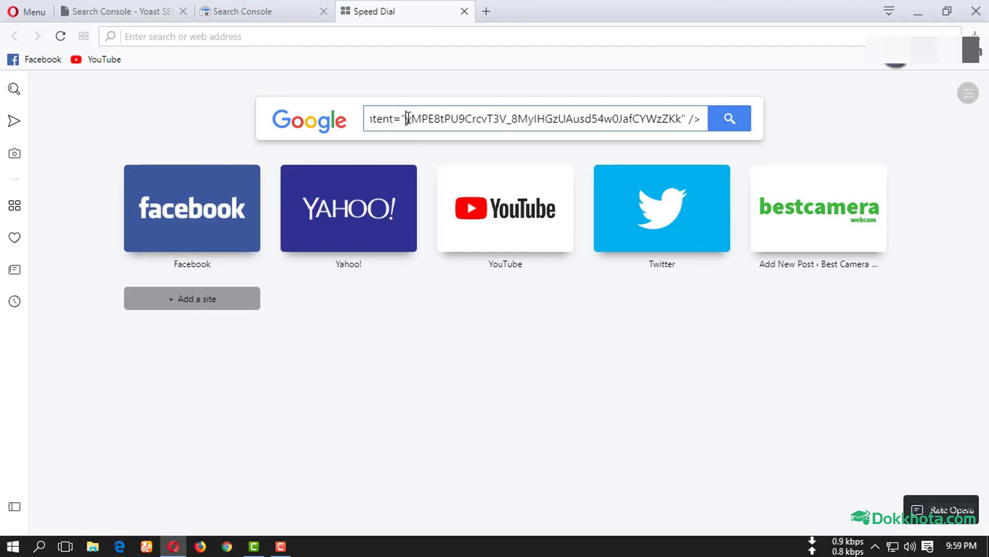
left_click_drag(407, 119, 672, 119)
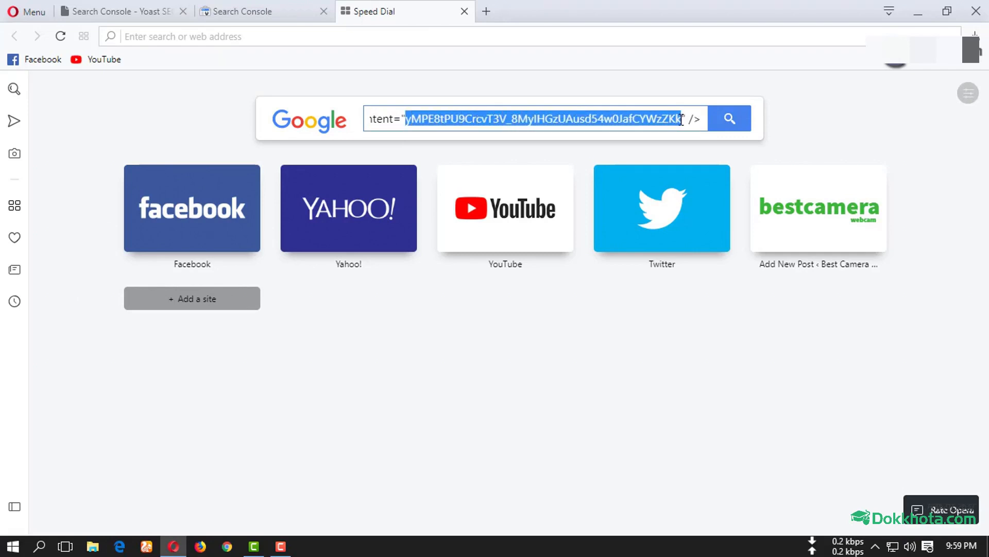
right_click(484, 127)
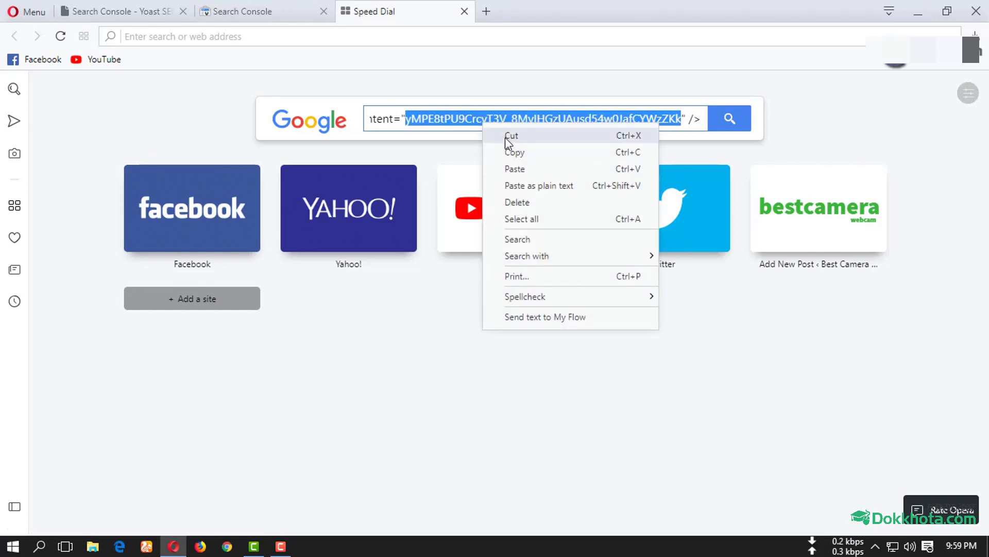
left_click(511, 137)
Step: Return to the WordPress admin and open the Webmaster Tools verification settings in Yoast SEO's General section
left_click(114, 8)
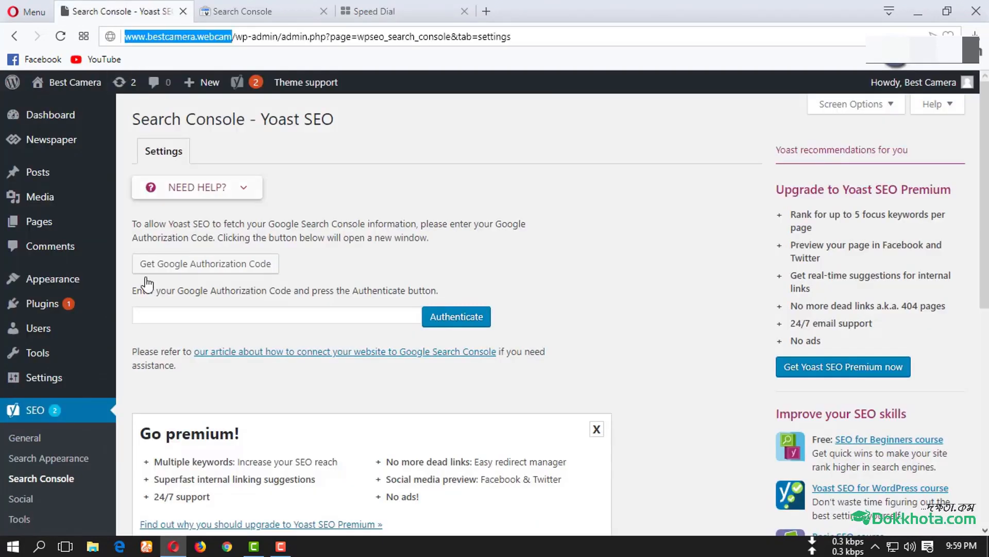
left_click(204, 315)
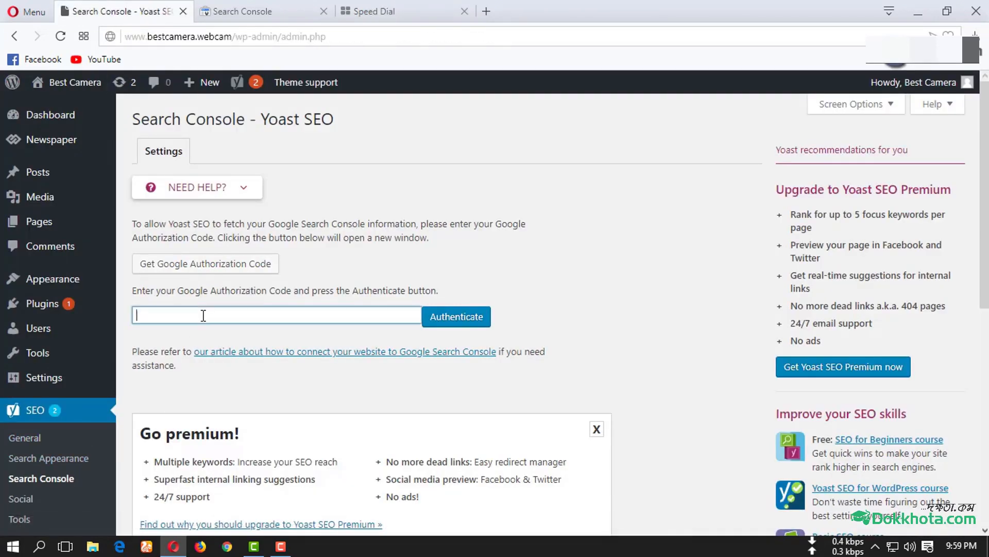
scroll(185, 330, "down", 2)
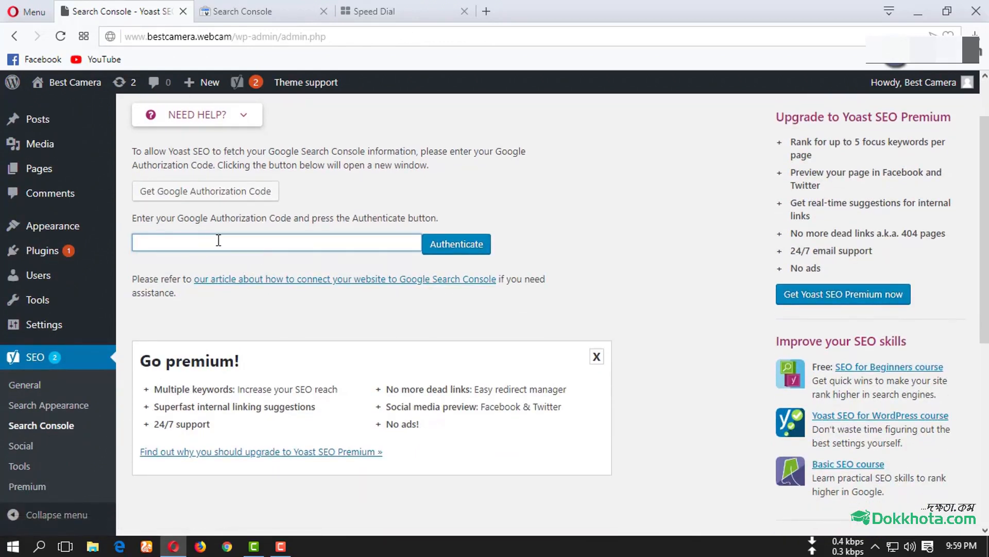
left_click(26, 387)
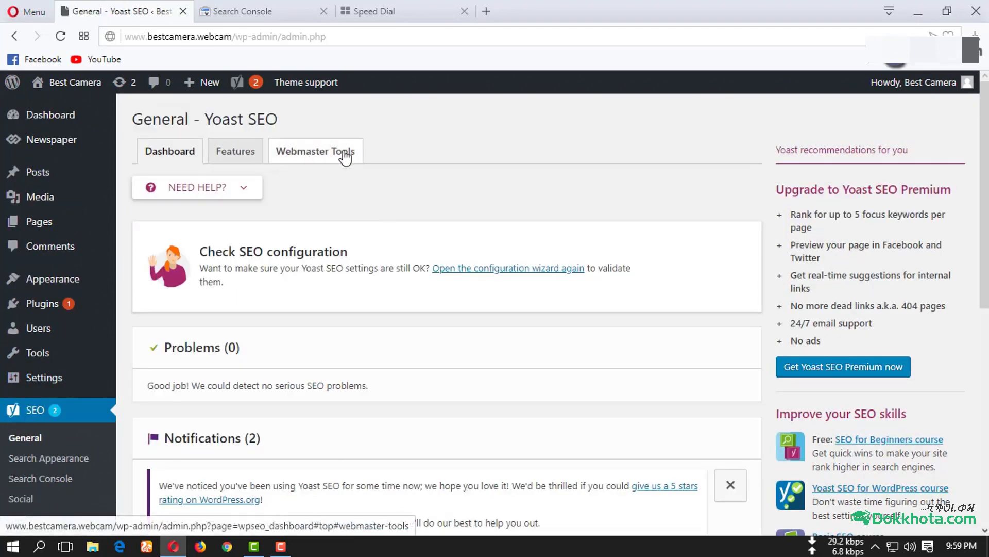
left_click(345, 159)
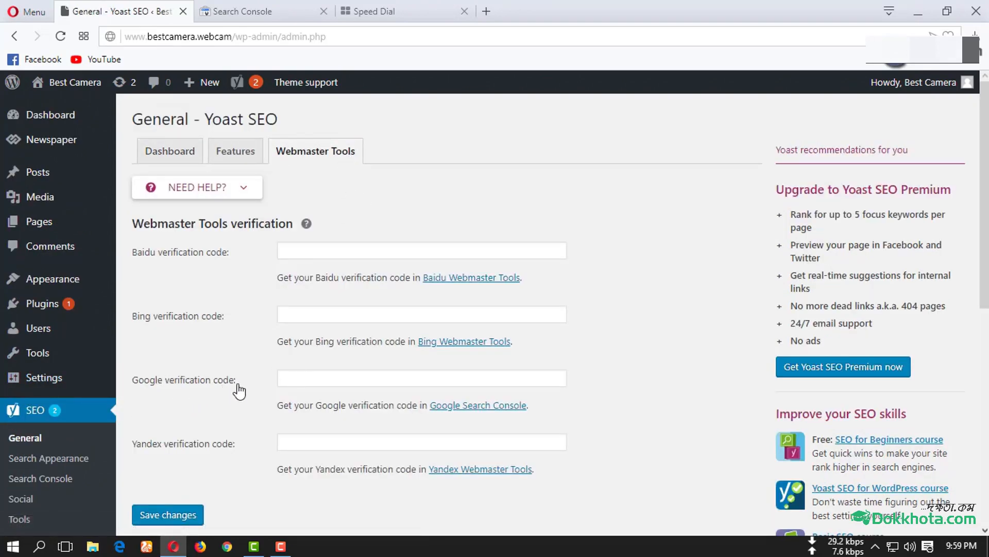
Step: Paste the site verification code into the Google verification code field and save the changes
left_click(340, 378)
right_click(339, 378)
left_click(367, 214)
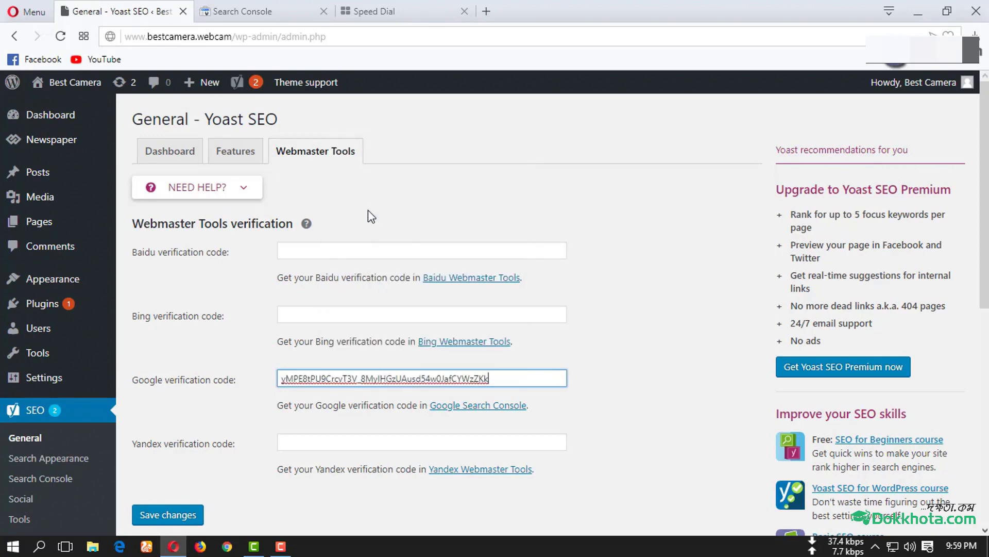
left_click(151, 522)
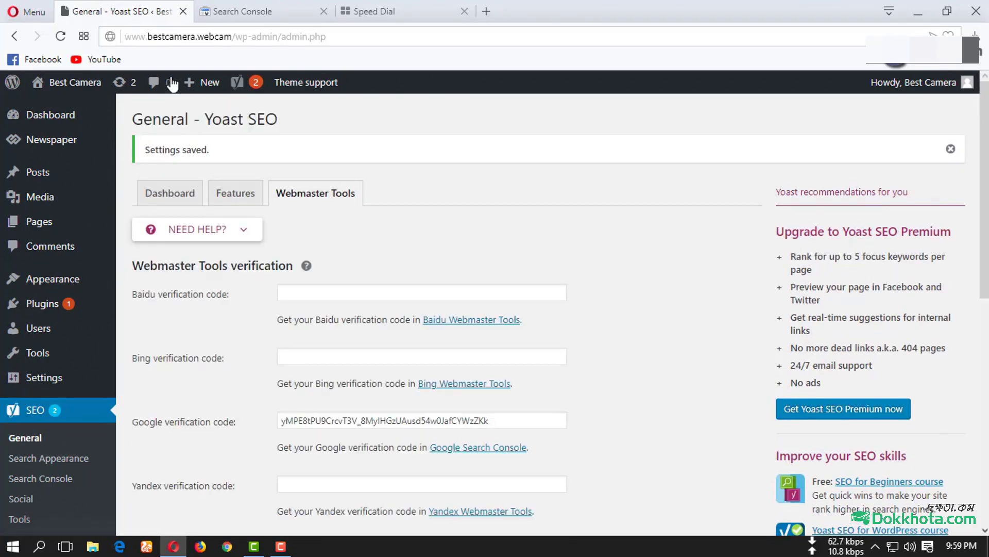
left_click(254, 8)
scroll(114, 429, "down", 2)
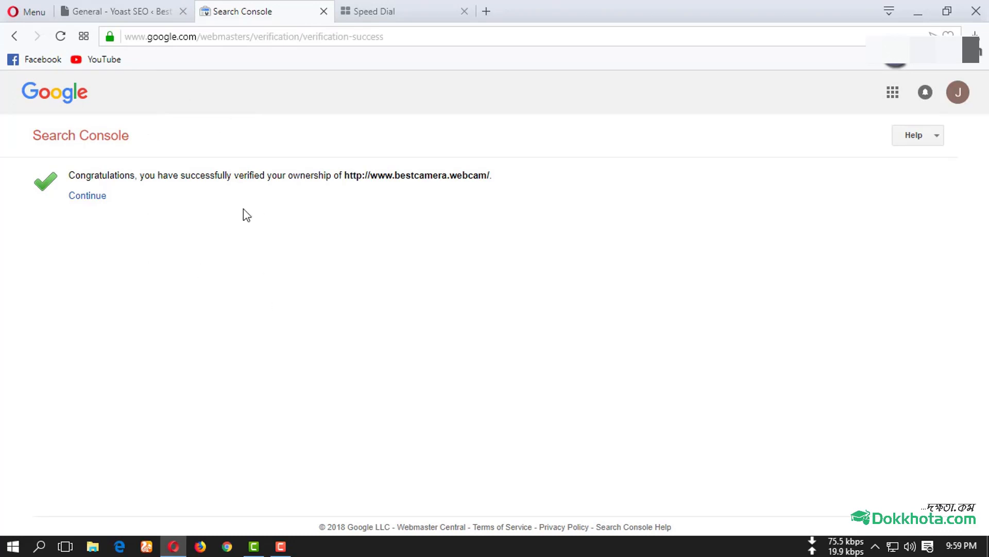
left_click(10, 36)
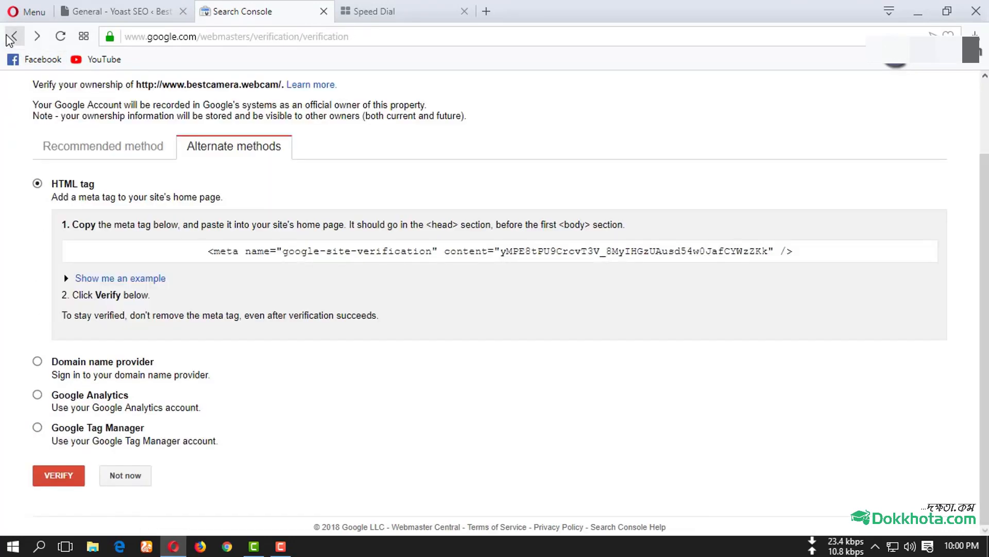
left_click(11, 38)
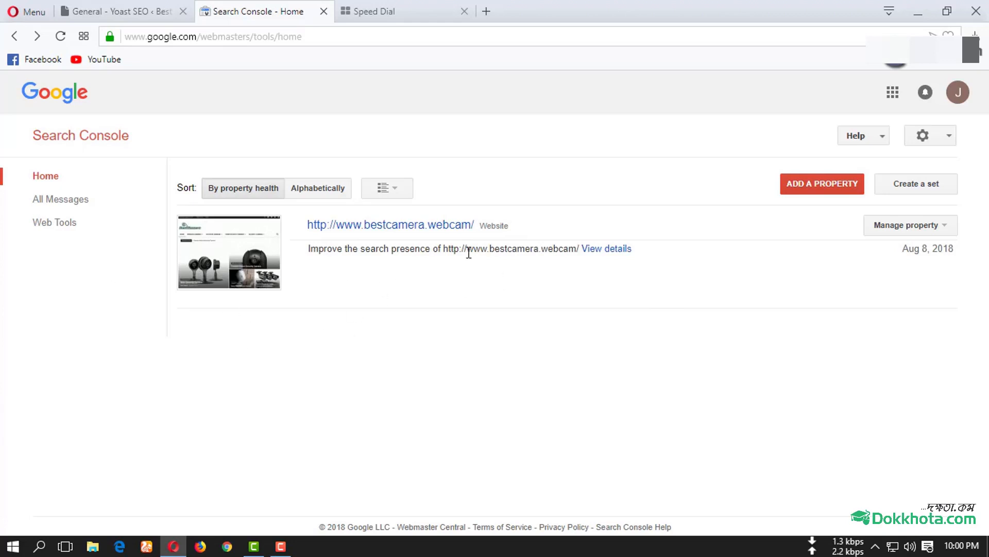
Step: Open the details of the message on improving the site's search presence and review its recommended setup tasks
left_click(607, 256)
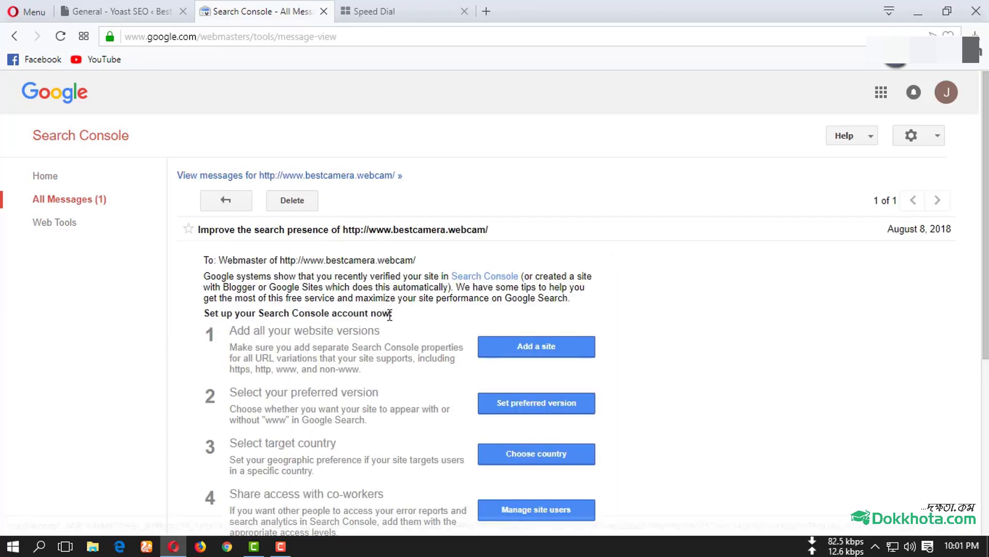
scroll(373, 332, "down", 1)
scroll(338, 225, "down", 5)
scroll(338, 225, "up", 3)
scroll(349, 263, "down", 4)
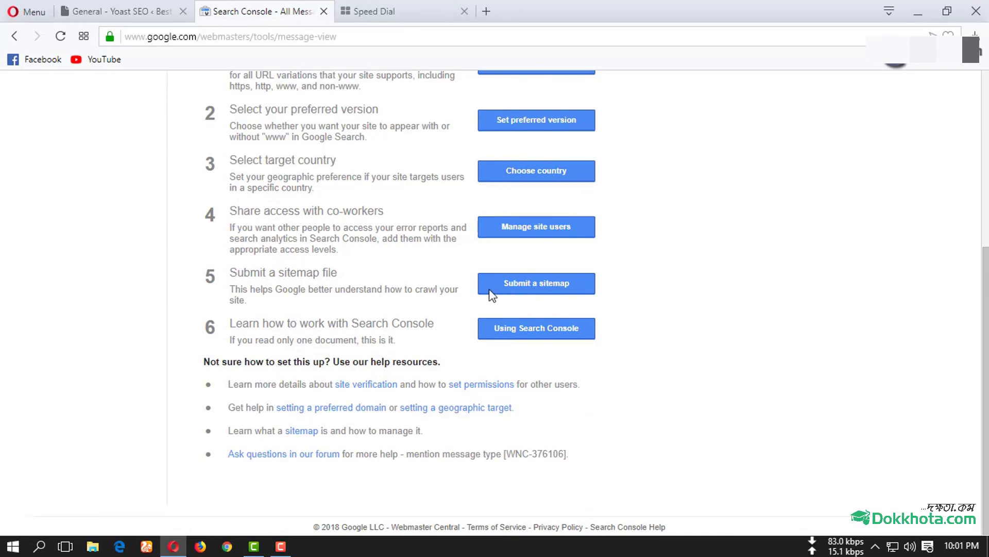
scroll(528, 289, "up", 5)
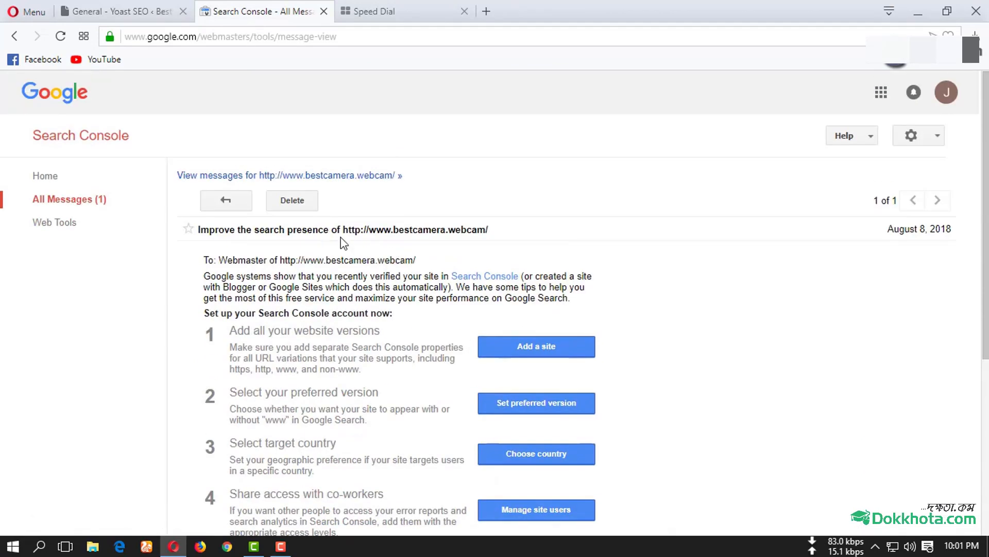
Step: Go to the bestcamera.webcam property's Sitemaps page in the Crawl section and open the form for adding a sitemap
left_click(190, 176)
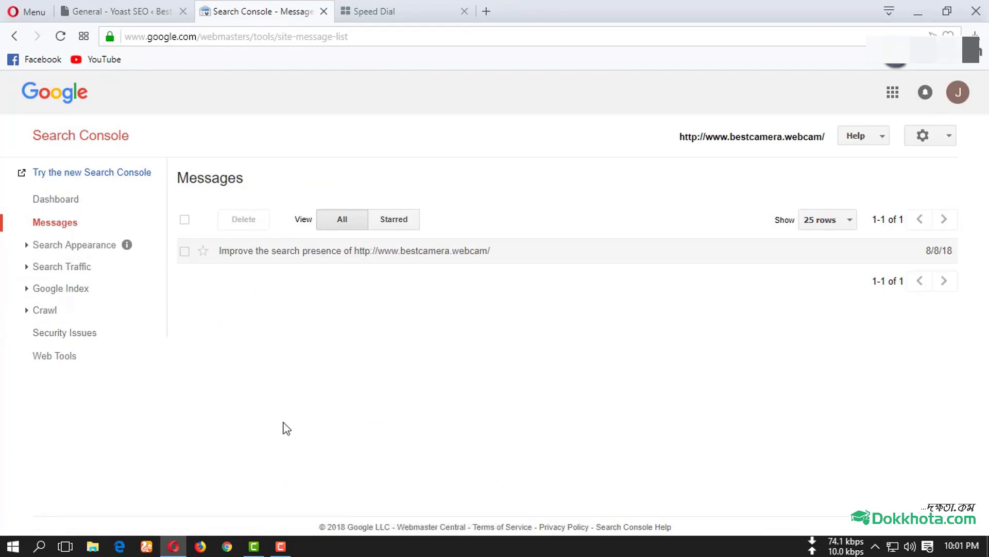
left_click(31, 312)
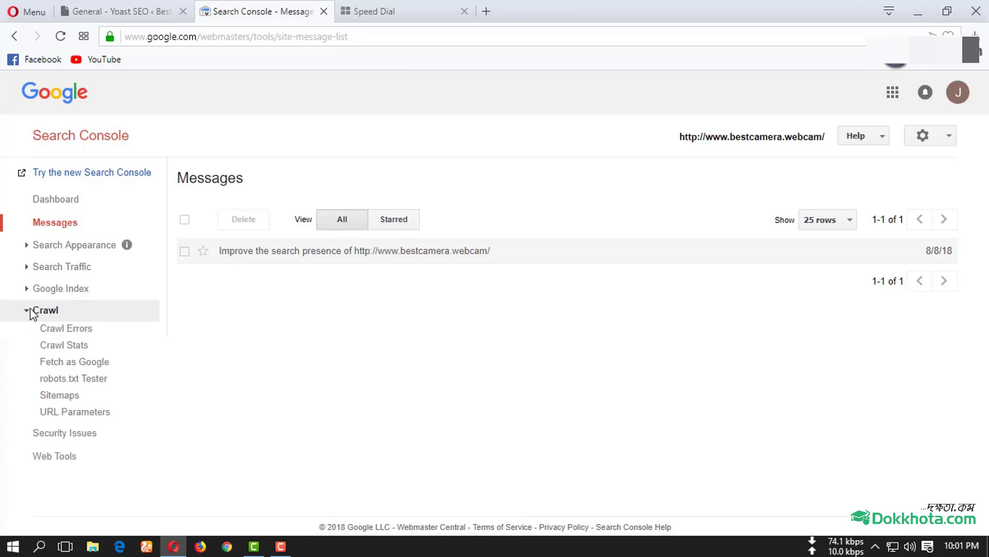
left_click(66, 401)
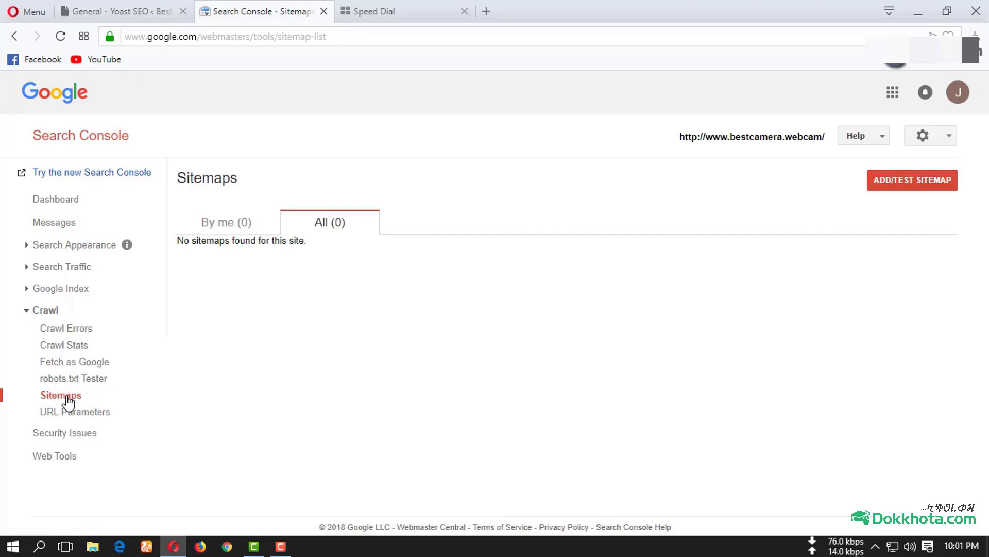
left_click(924, 181)
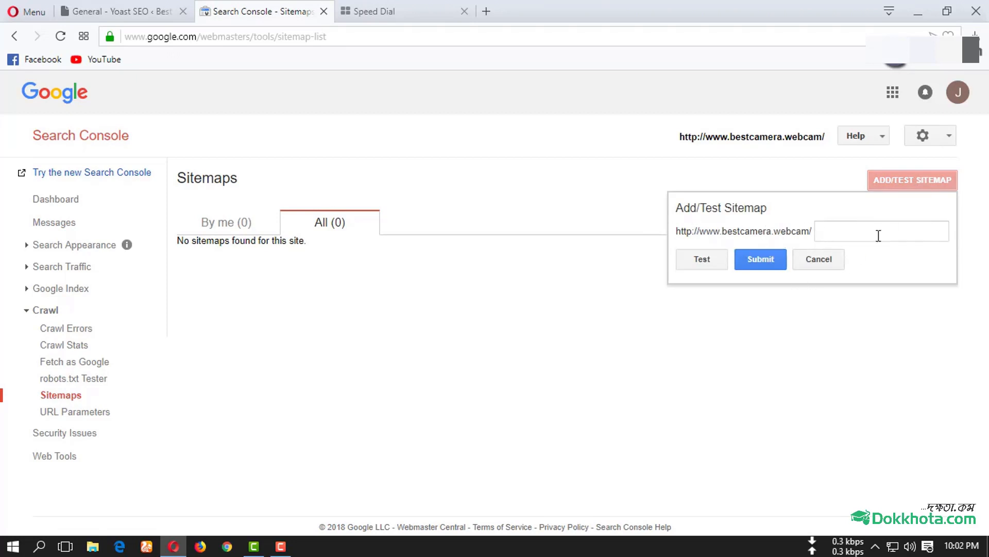
Step: Switch to the WordPress admin and open the XML sitemap linked from the XML sitemaps help in Yoast SEO's Features settings
left_click(125, 9)
scroll(242, 335, "down", 1)
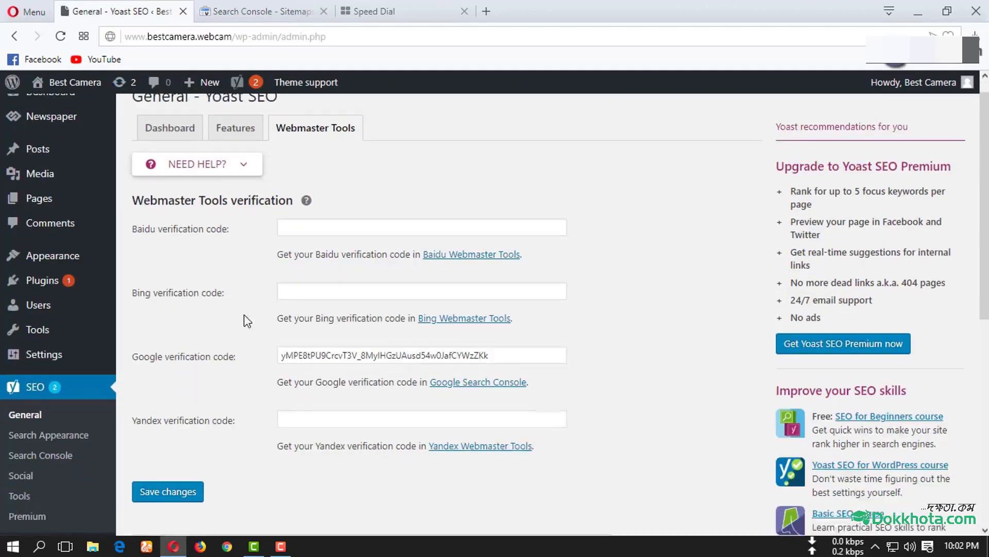
scroll(299, 140, "up", 1)
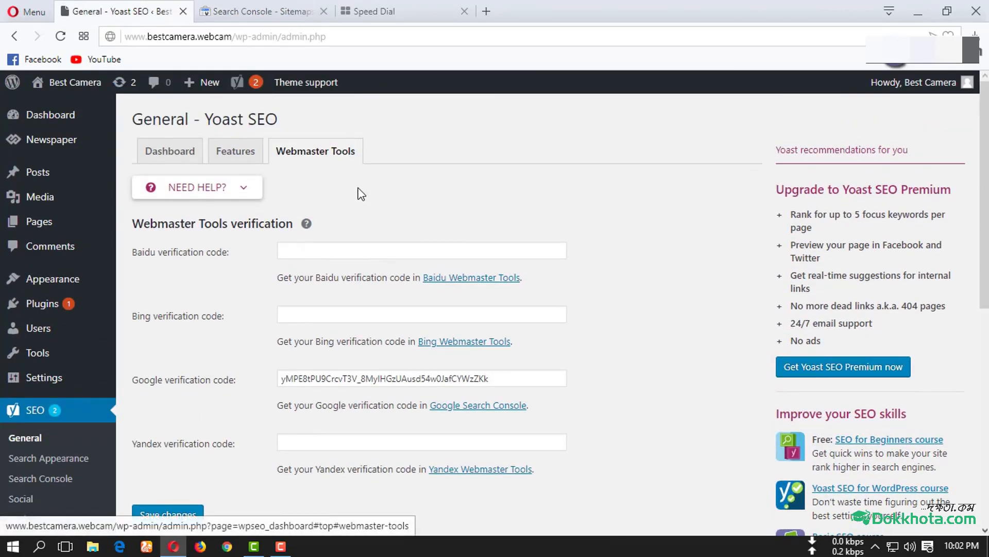
left_click(248, 160)
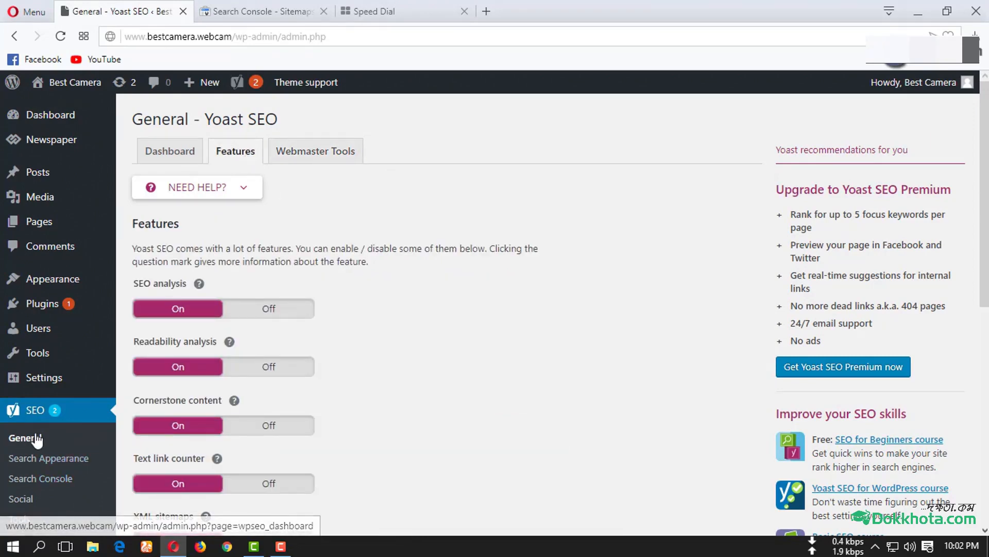
scroll(246, 226, "down", 3)
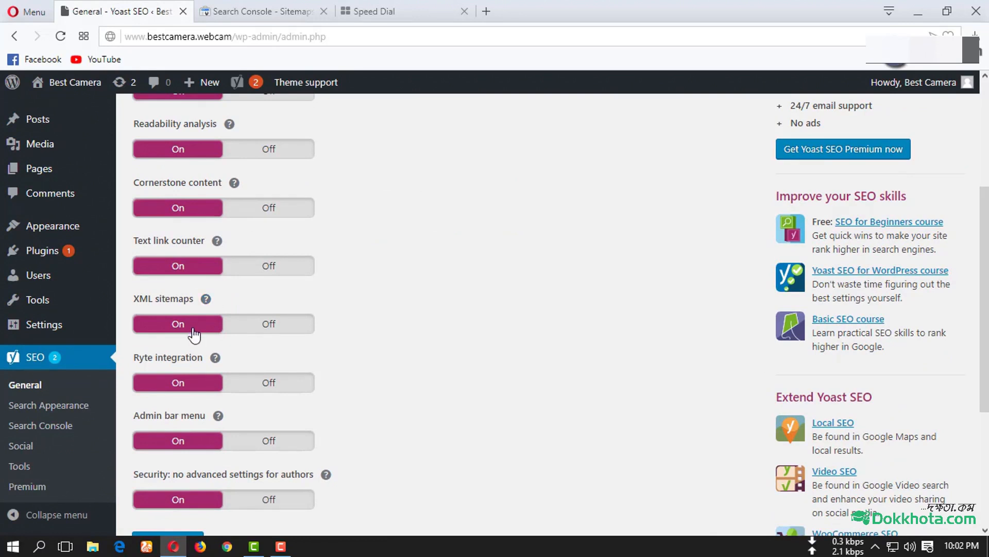
left_click(206, 300)
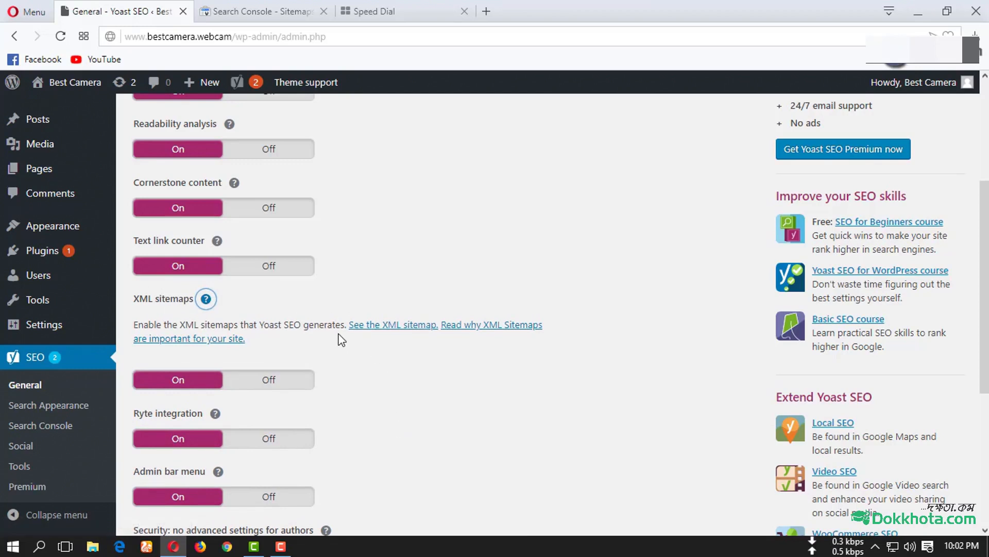
left_click(393, 326)
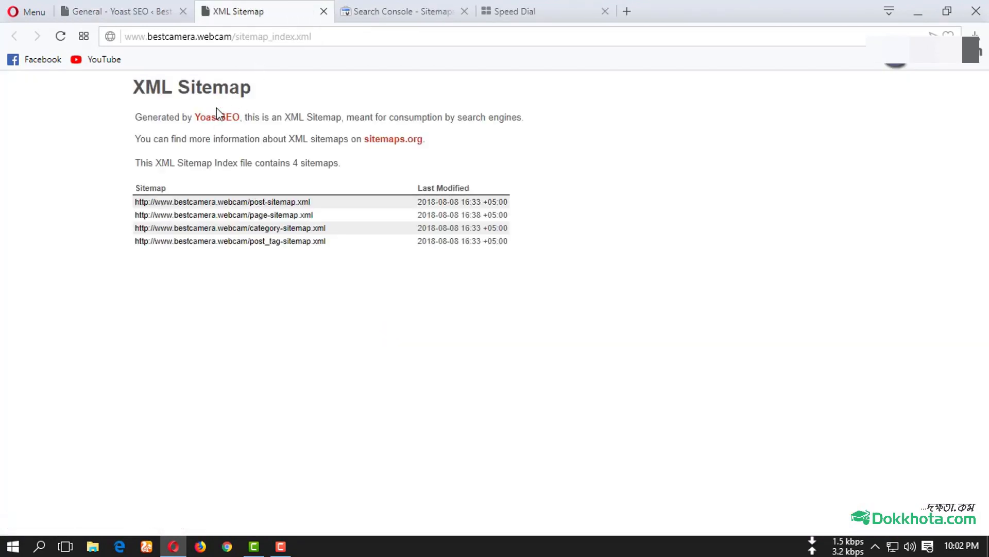
Step: Copy only the sitemap_index.xml part of the XML sitemap's address
left_click(206, 35)
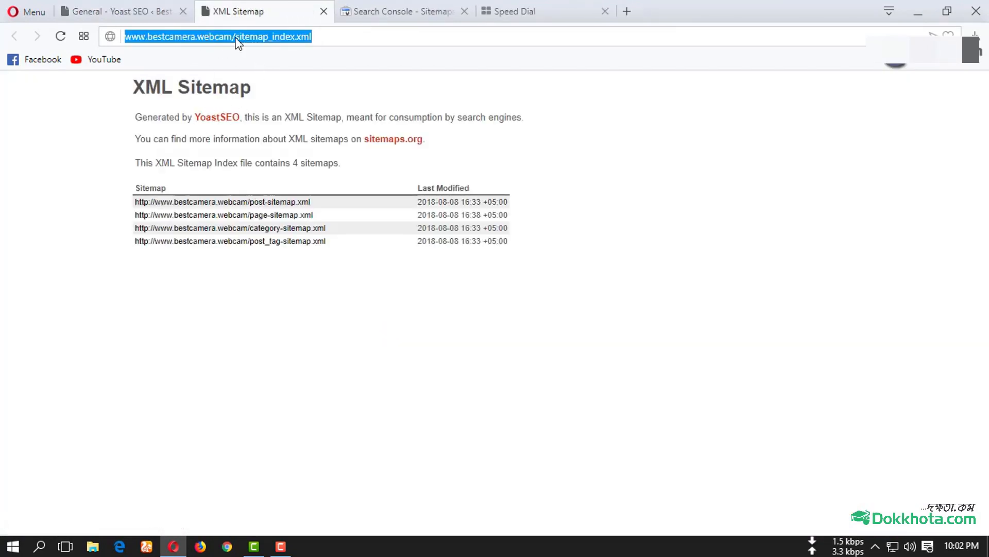
left_click(236, 37)
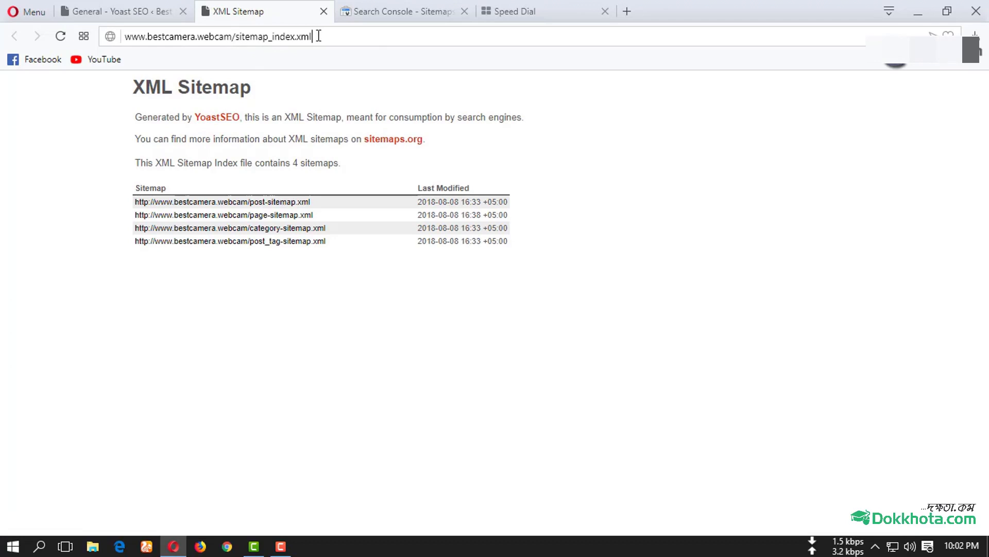
left_click_drag(318, 36, 238, 43)
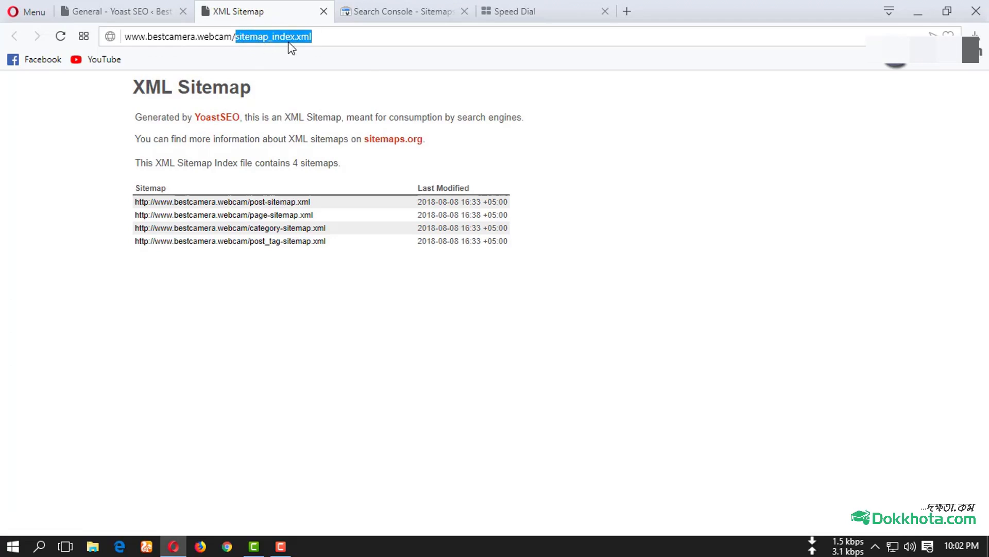
Step: Submit sitemap_index.xml as the site's sitemap in Search Console, refresh the Sitemaps page and check its processing status
left_click(366, 11)
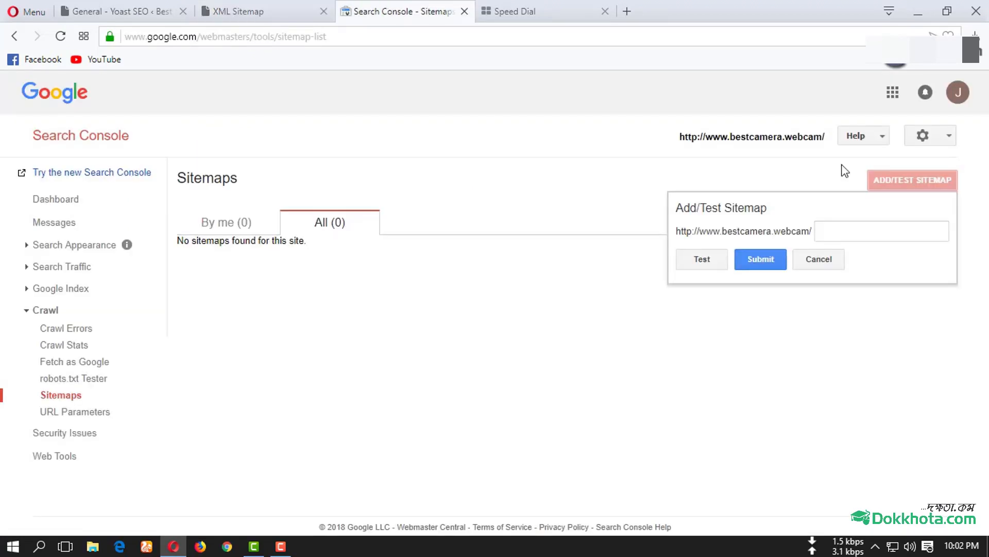
left_click(819, 231)
type("sitemap_index.xml")
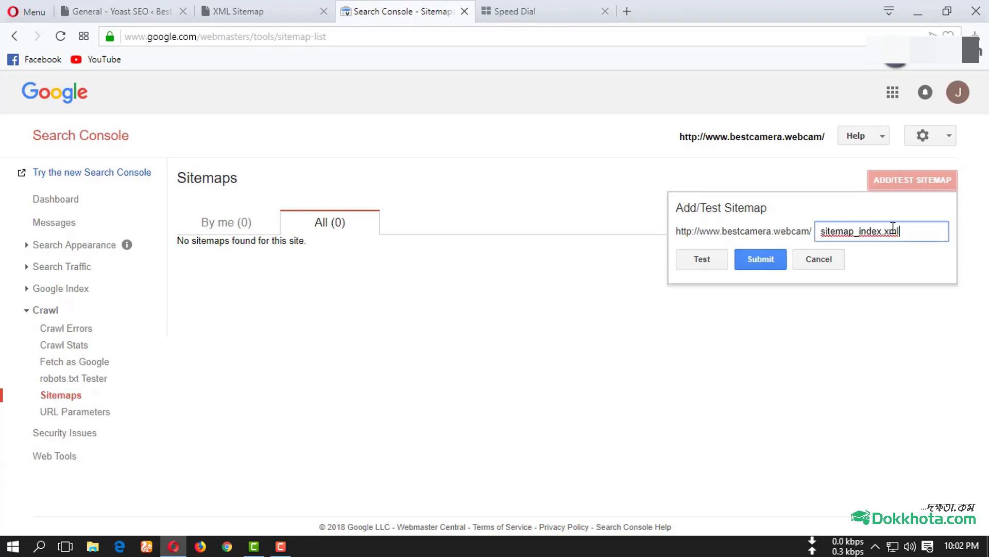
left_click(763, 259)
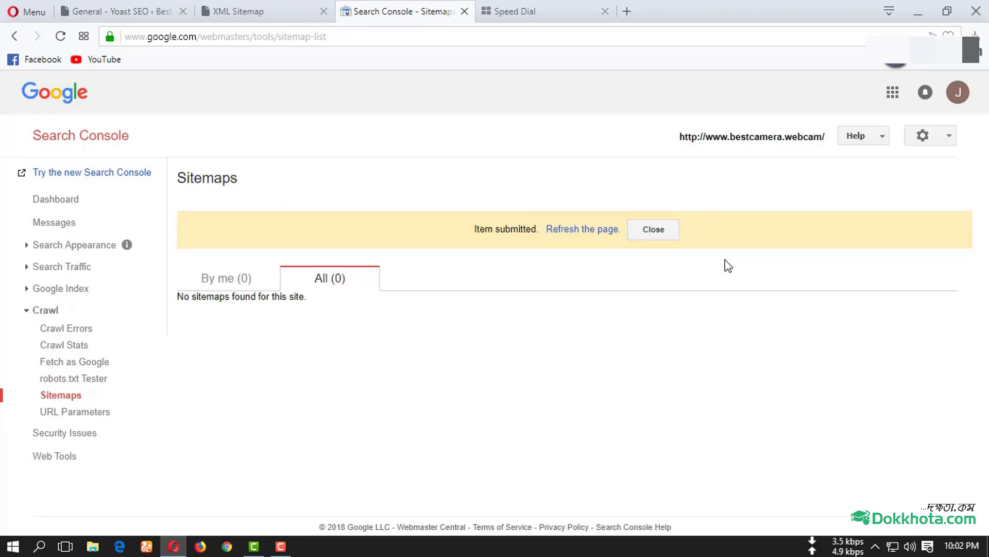
left_click(575, 233)
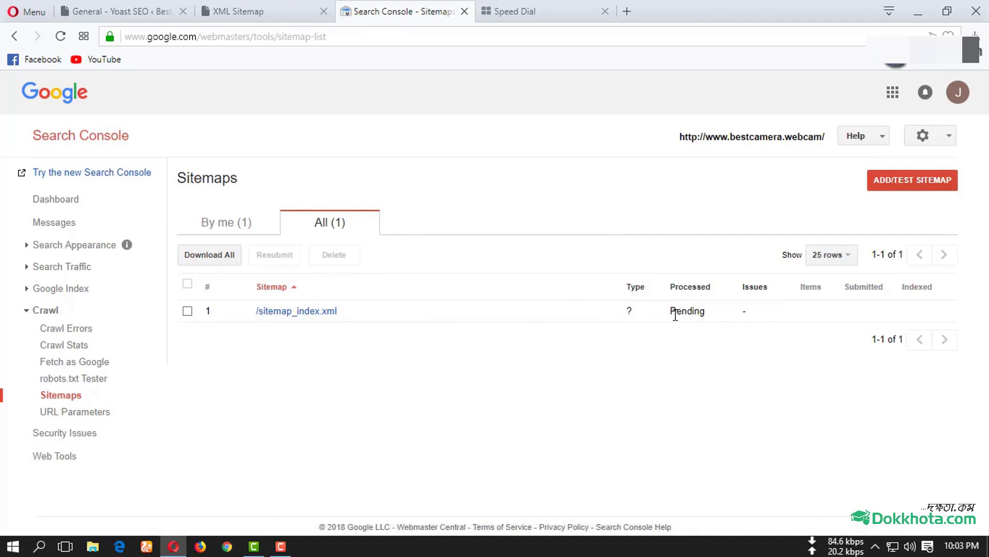
left_click_drag(665, 312, 705, 311)
left_click(567, 263)
Step: Revisit the XML sitemap page and the Google verification code field in Yoast SEO's Webmaster Tools settings
left_click(305, 10)
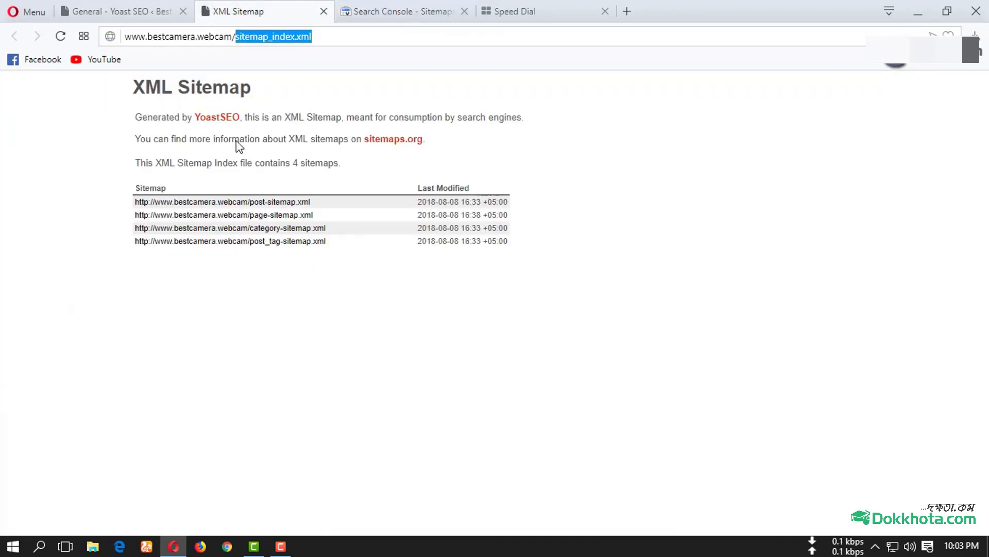
left_click(121, 11)
left_click(304, 154)
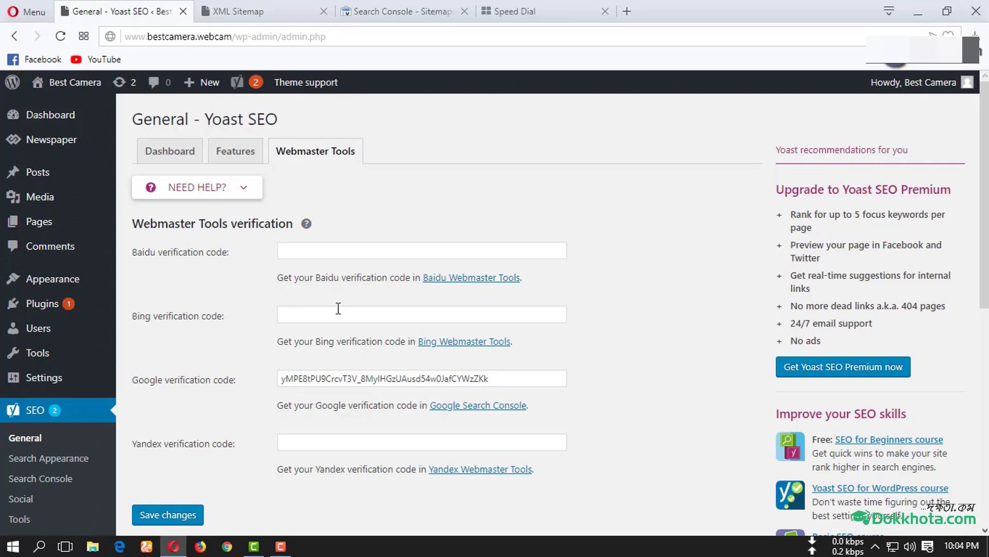
left_click(220, 382)
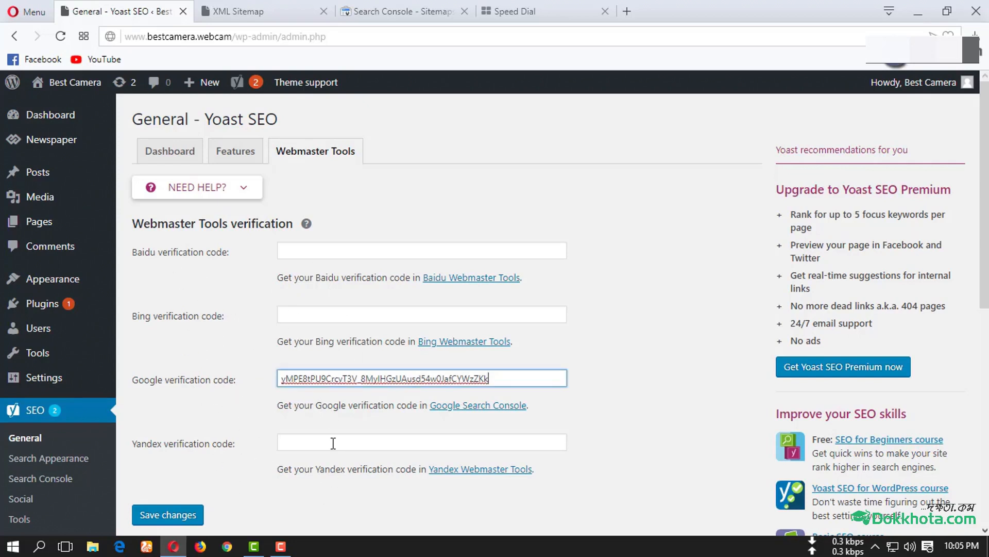